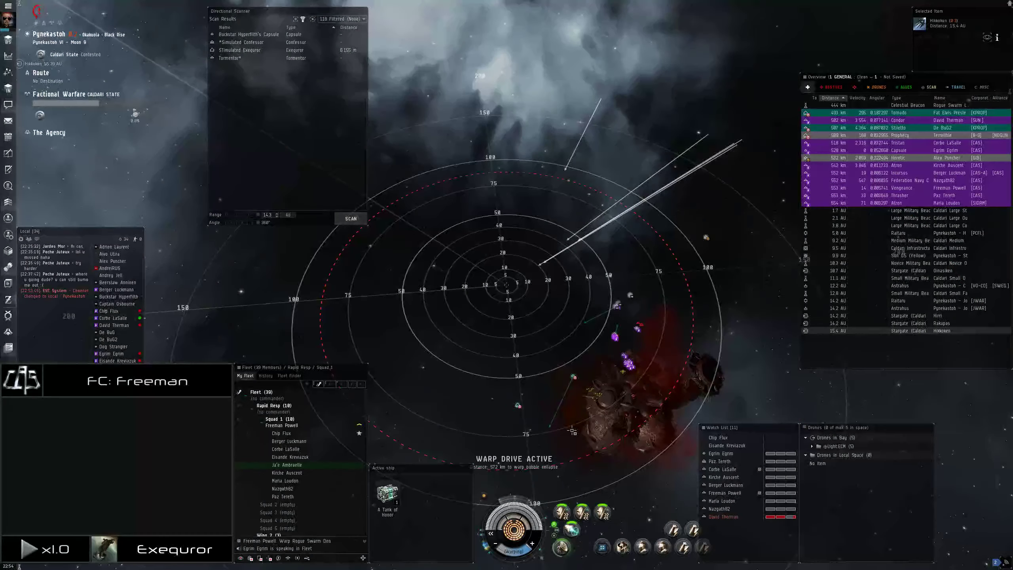
# - Orbit the camera around the moon battlefield while landing, and pick out a watched fleet member
pyautogui.moveTo(571, 430)
pyautogui.mouseDown()
pyautogui.moveTo(662, 457)
pyautogui.moveTo(696, 491)
pyautogui.mouseUp()
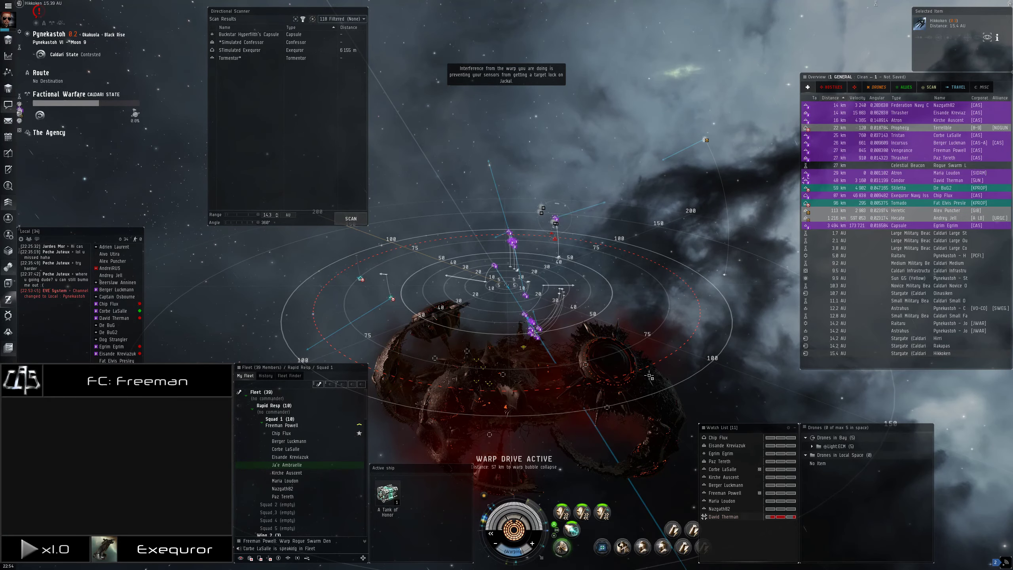
pyautogui.moveTo(642, 267); pyautogui.dragTo(650, 214)
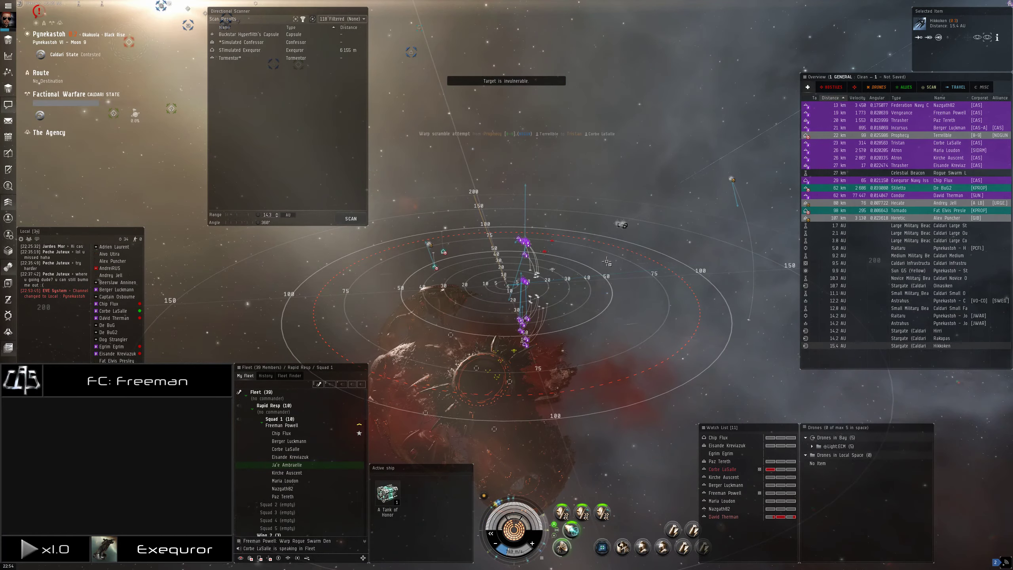
pyautogui.moveTo(632, 220); pyautogui.dragTo(592, 243)
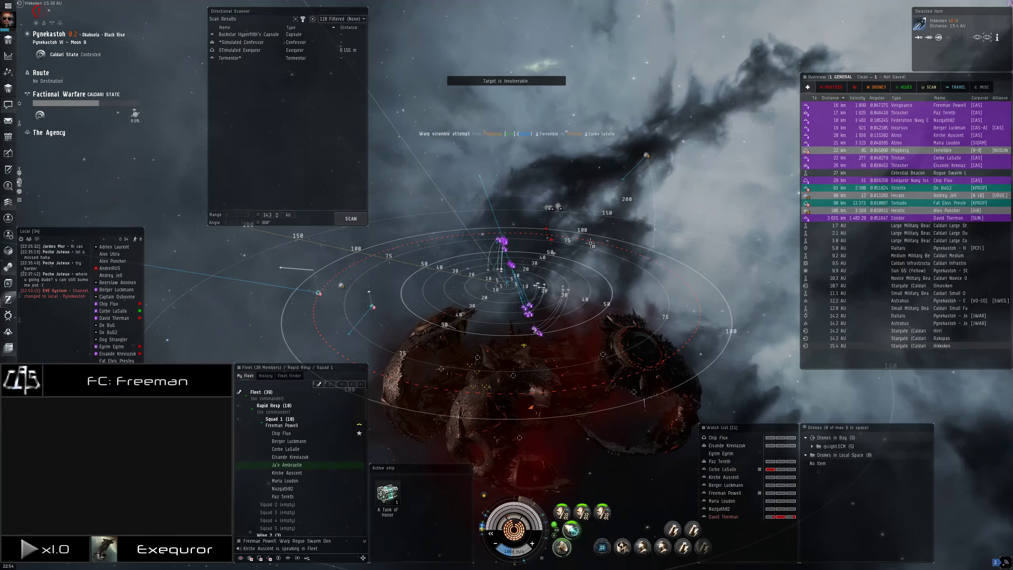
pyautogui.click(712, 471)
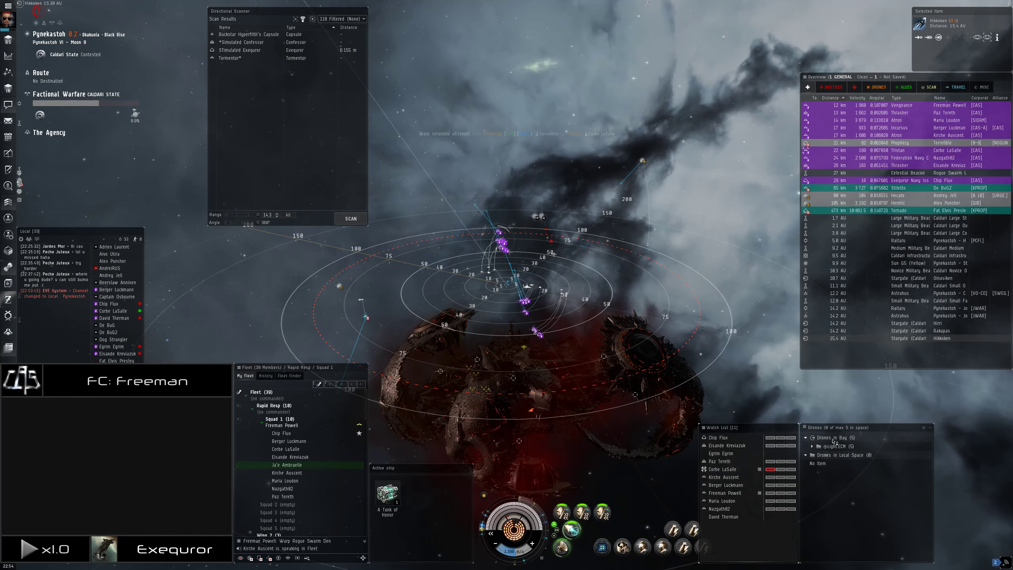
# - Select the hostile Heretic and the distant Stiletto, then align toward a point in space
pyautogui.keyDown('ctrl'); pyautogui.click(823, 203); pyautogui.keyUp('ctrl')
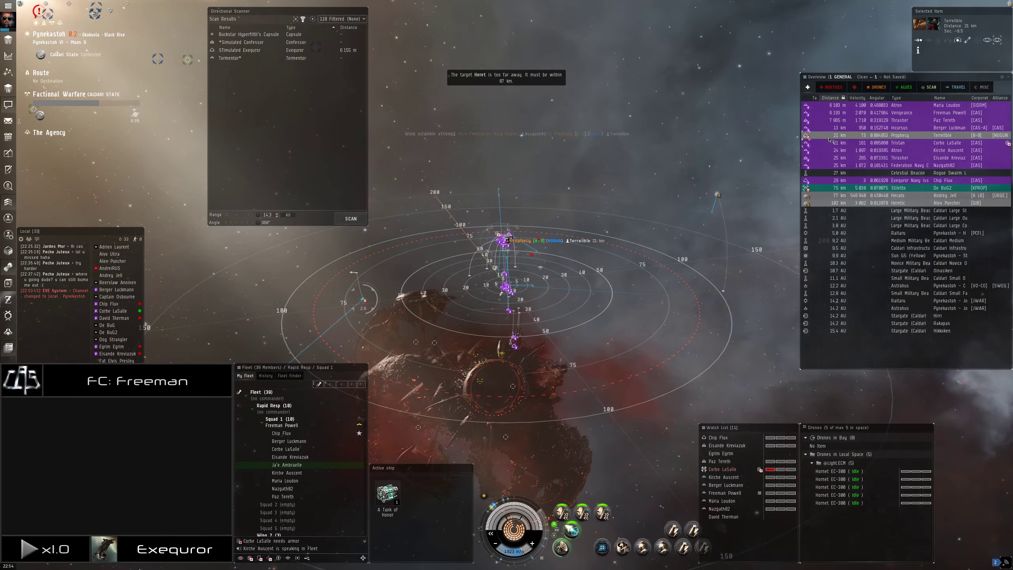
pyautogui.keyDown('ctrl'); pyautogui.click(637, 196); pyautogui.keyUp('ctrl')
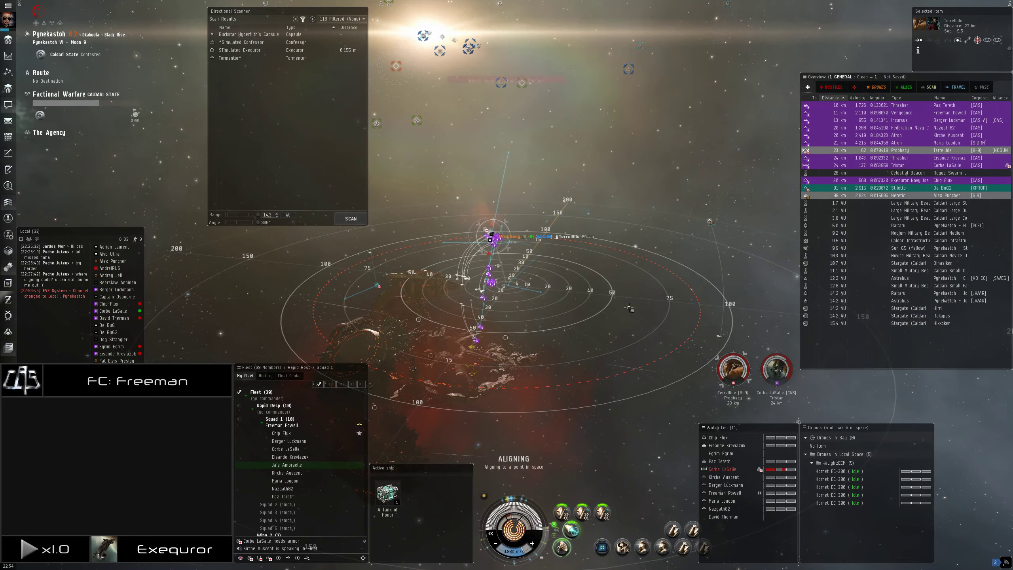
pyautogui.moveTo(629, 308); pyautogui.dragTo(583, 259)
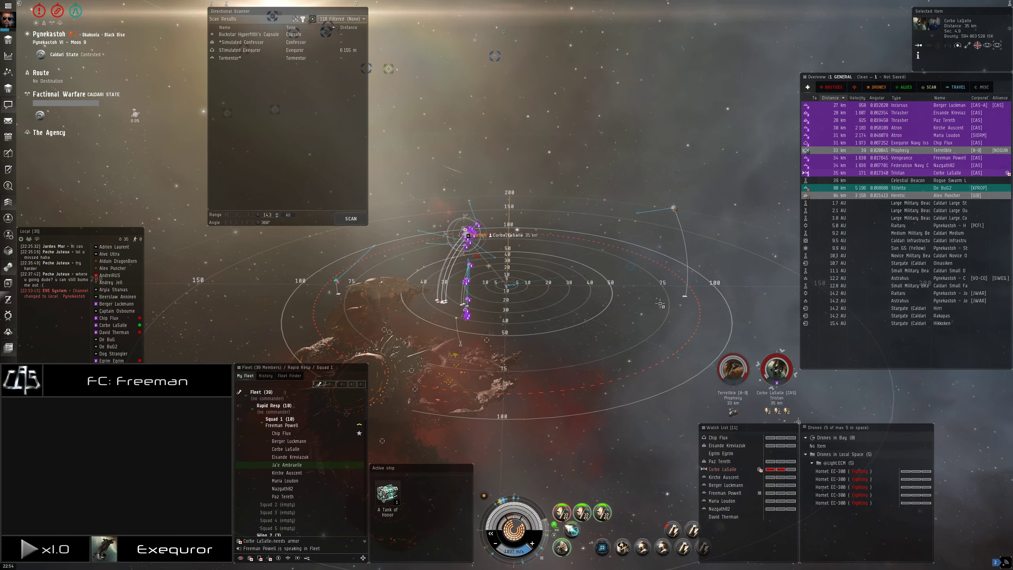
pyautogui.moveTo(659, 304)
pyautogui.mouseDown()
pyautogui.moveTo(483, 308)
pyautogui.moveTo(489, 255)
pyautogui.moveTo(477, 272)
pyautogui.mouseUp()
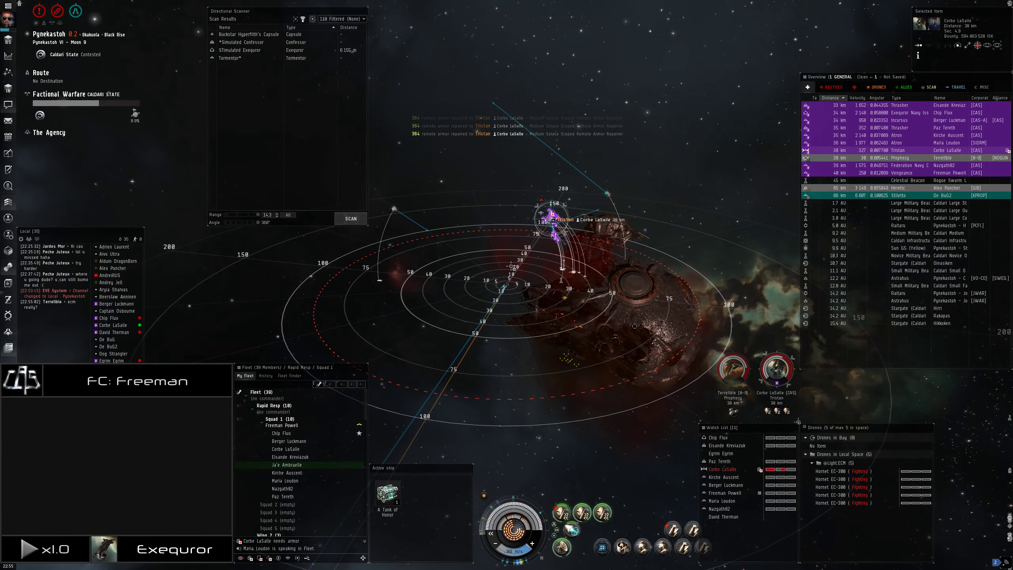
pyautogui.doubleClick(519, 261)
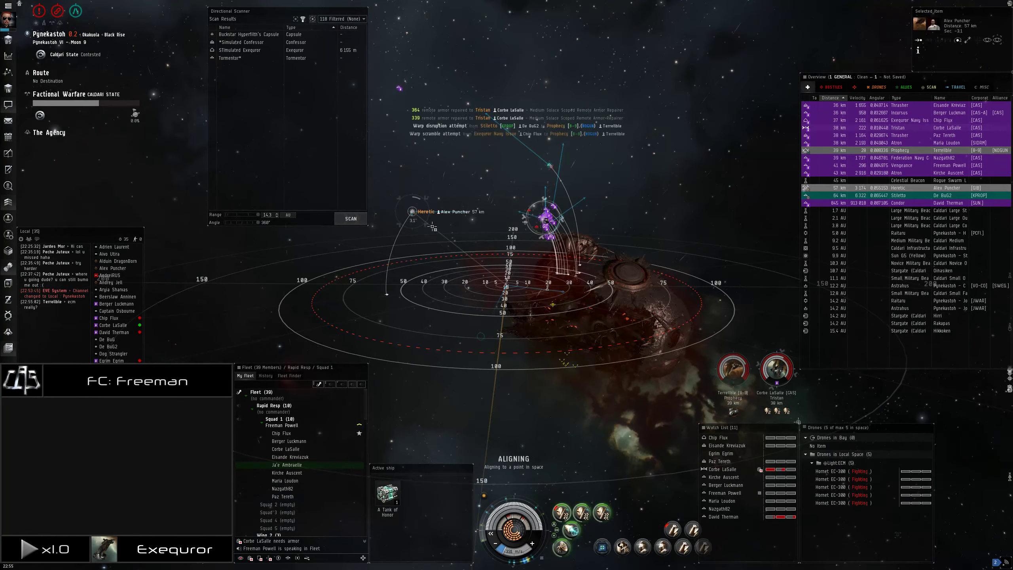
# - Send the drones against the Heretic with F and try targeting the far-off Stiletto
pyautogui.click(491, 211)
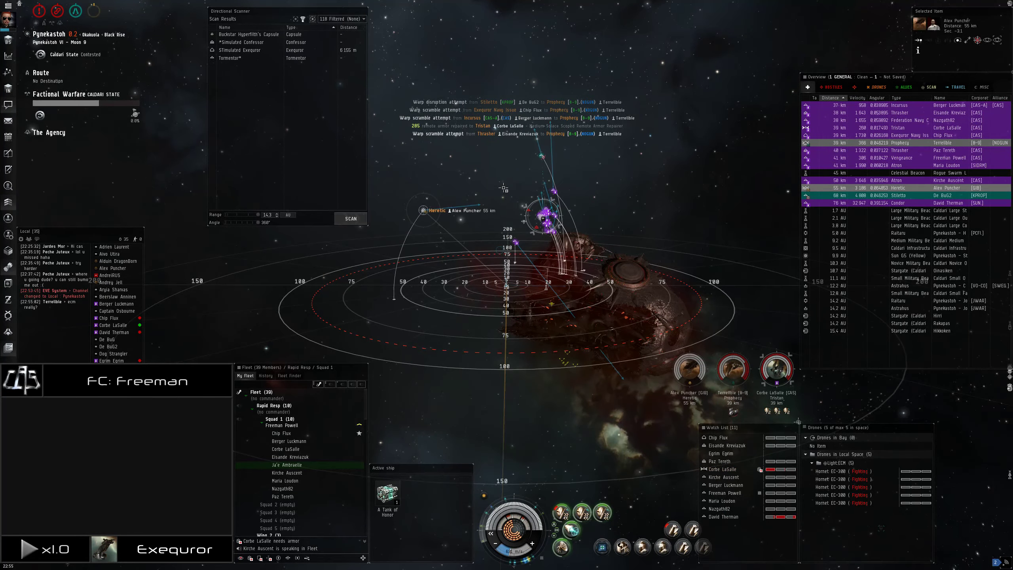
pyautogui.press('f')
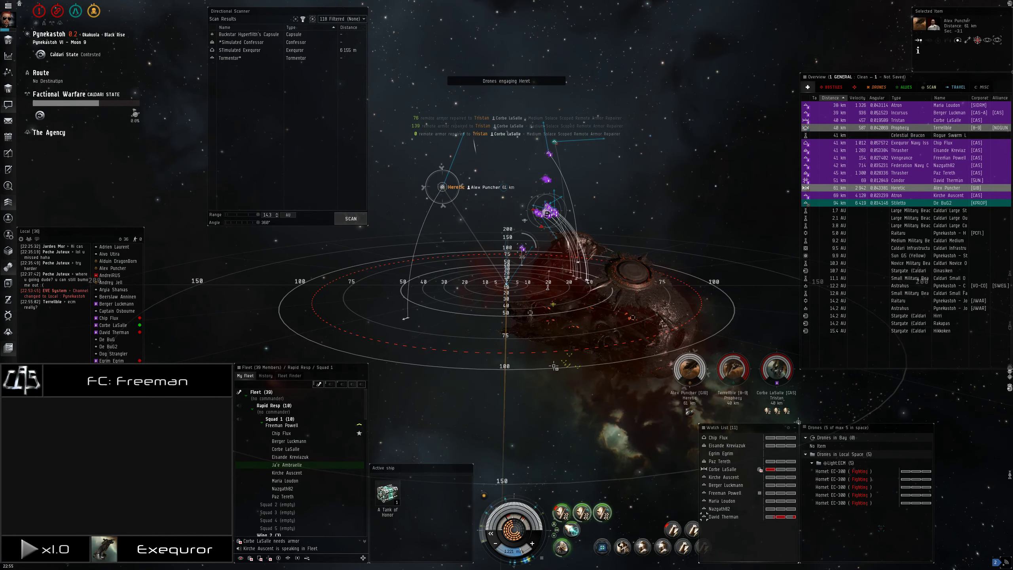
pyautogui.moveTo(566, 303)
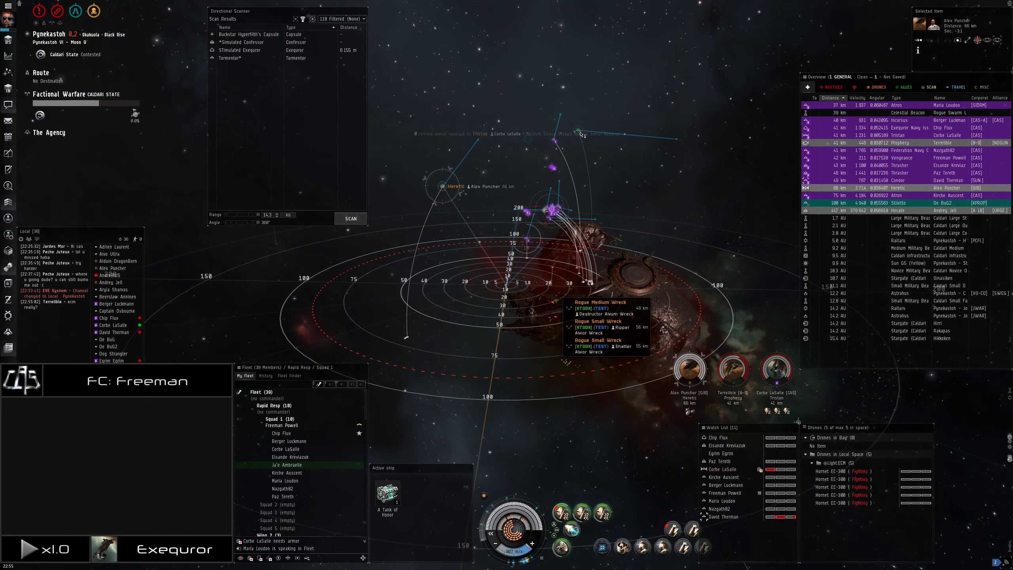
pyautogui.keyDown('ctrl'); pyautogui.click(582, 135); pyautogui.keyUp('ctrl')
pyautogui.moveTo(592, 179); pyautogui.dragTo(558, 232)
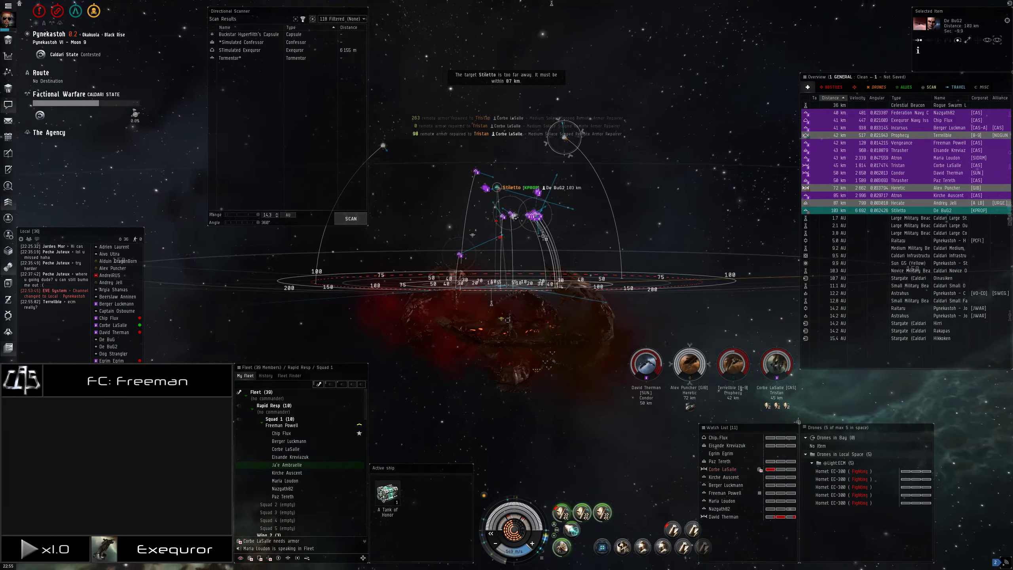
# - Align toward a point in space and make the Prophecy the active target
pyautogui.doubleClick(543, 236)
pyautogui.moveTo(548, 257); pyautogui.dragTo(628, 304)
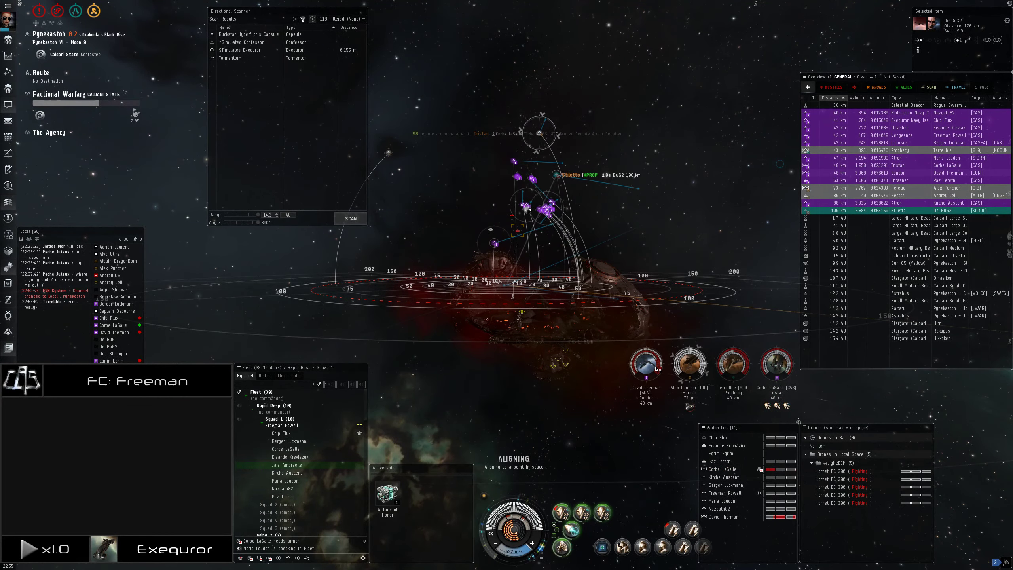
pyautogui.moveTo(514, 238)
pyautogui.mouseDown()
pyautogui.moveTo(625, 273)
pyautogui.moveTo(629, 283)
pyautogui.moveTo(614, 294)
pyautogui.moveTo(629, 324)
pyautogui.mouseUp()
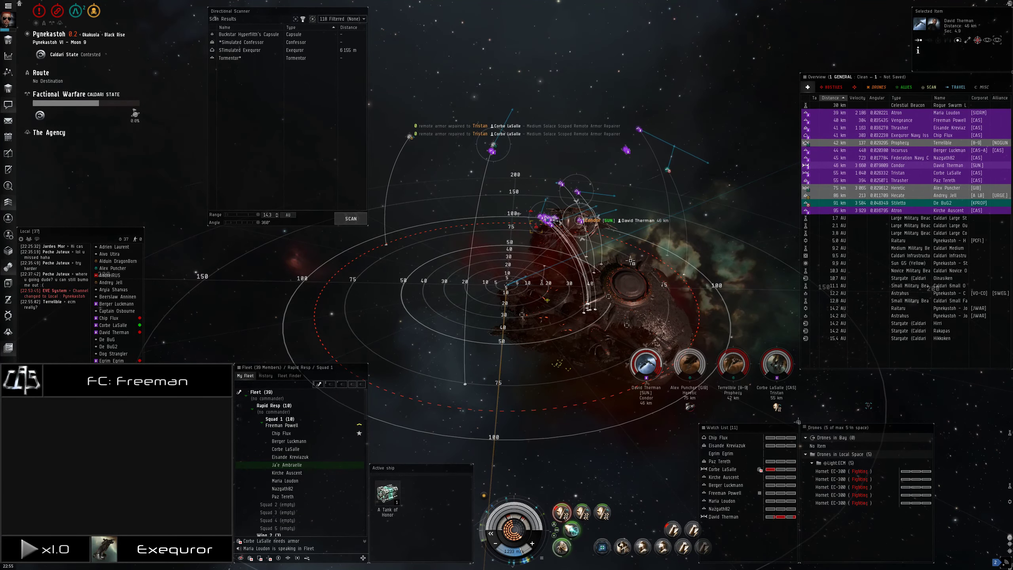
pyautogui.click(887, 143)
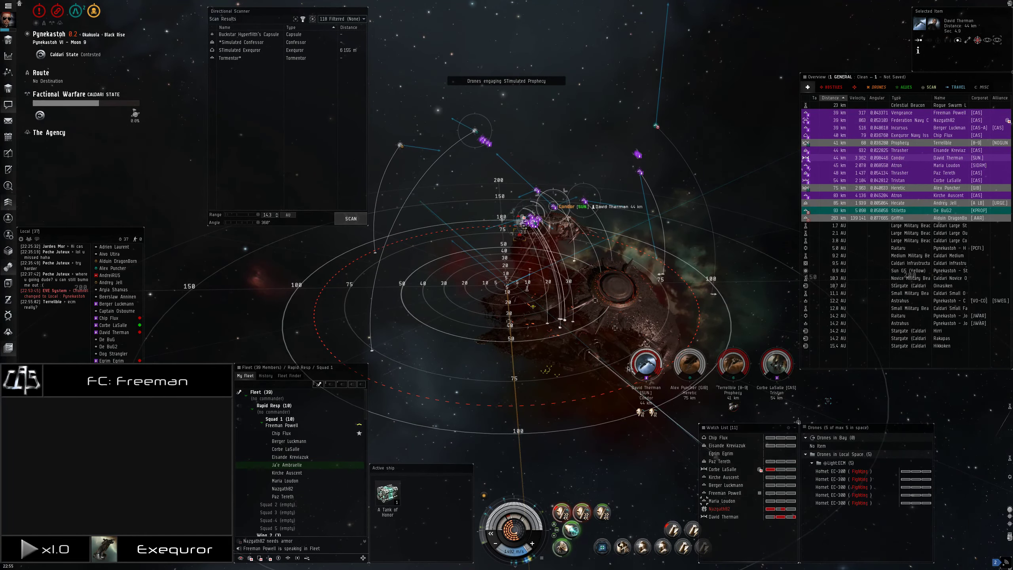
pyautogui.moveTo(616, 339); pyautogui.dragTo(555, 198)
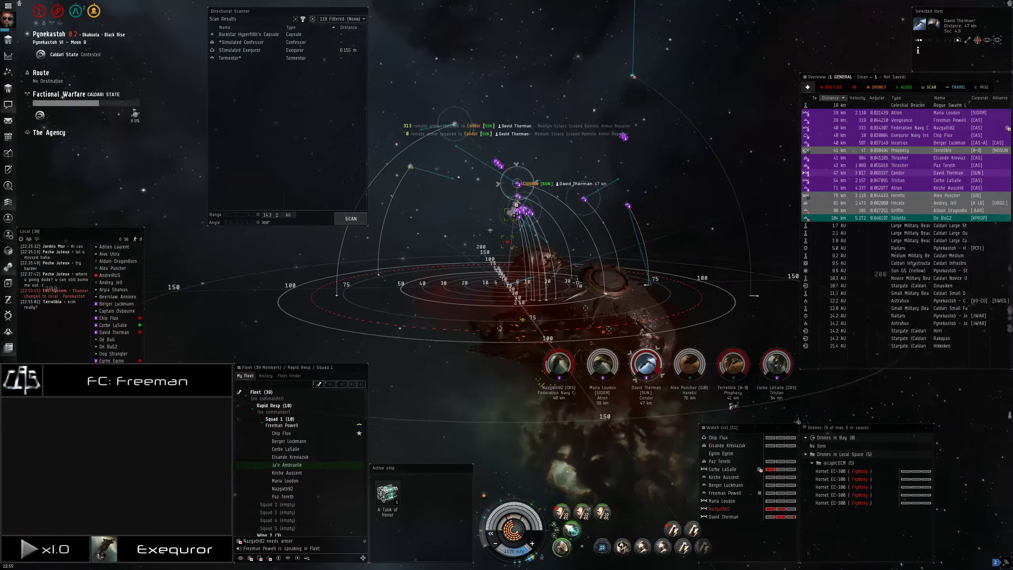
pyautogui.doubleClick(554, 199)
# - Select the Federation Navy Comet and pick another ship to lock
pyautogui.click(902, 143)
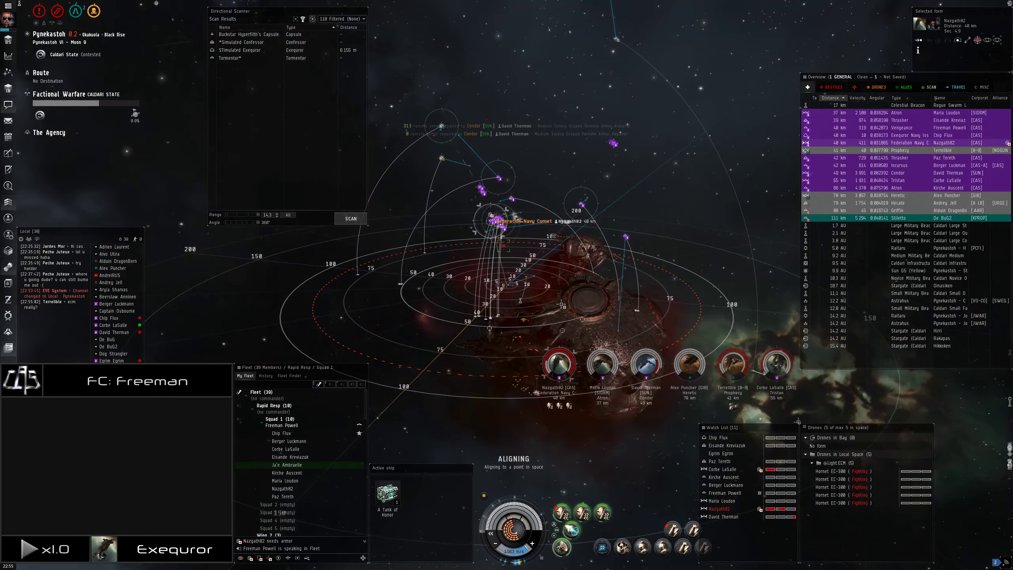
pyautogui.moveTo(565, 303); pyautogui.dragTo(552, 274)
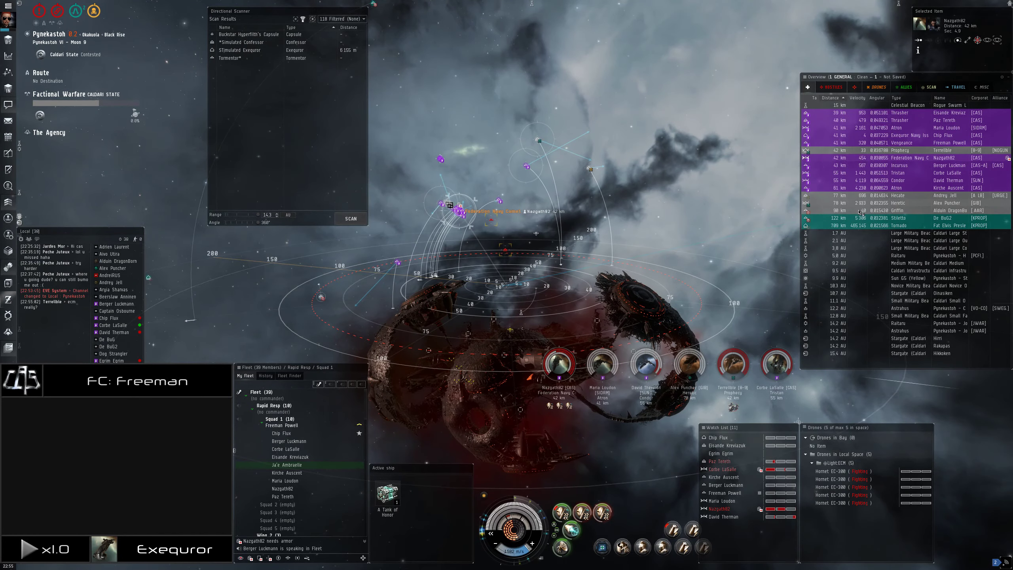
pyautogui.keyDown('ctrl'); pyautogui.click(861, 213); pyautogui.keyUp('ctrl')
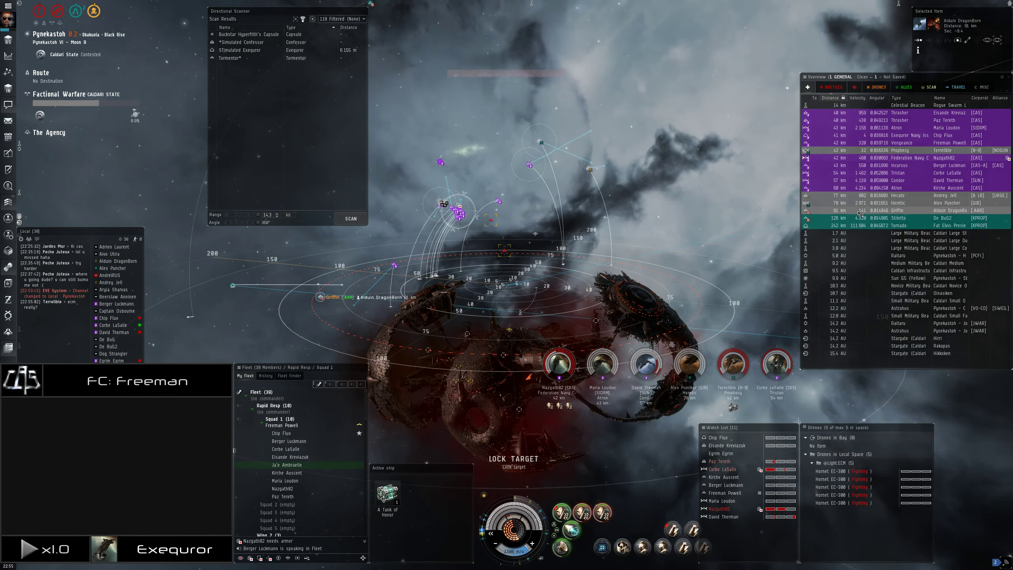
pyautogui.moveTo(555, 300); pyautogui.dragTo(570, 261)
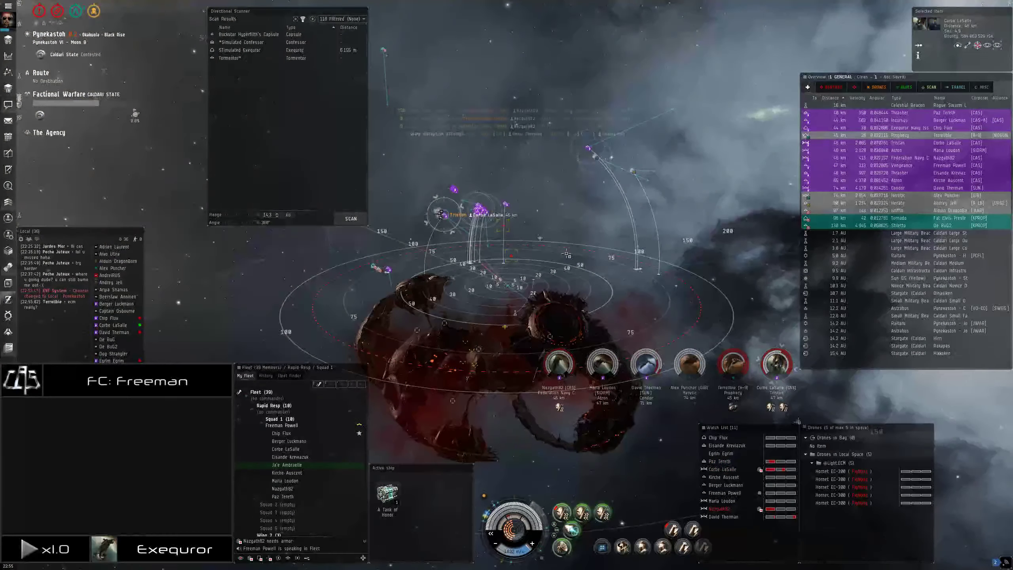
# - Re-align toward a new point in space and attempt another target lock
pyautogui.moveTo(680, 299); pyautogui.dragTo(544, 233)
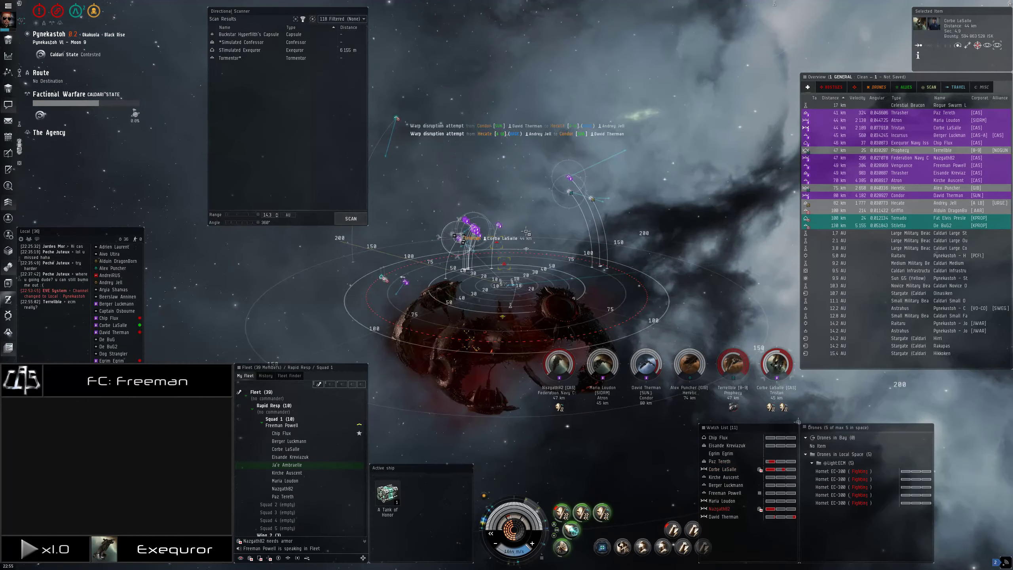
pyautogui.doubleClick(513, 229)
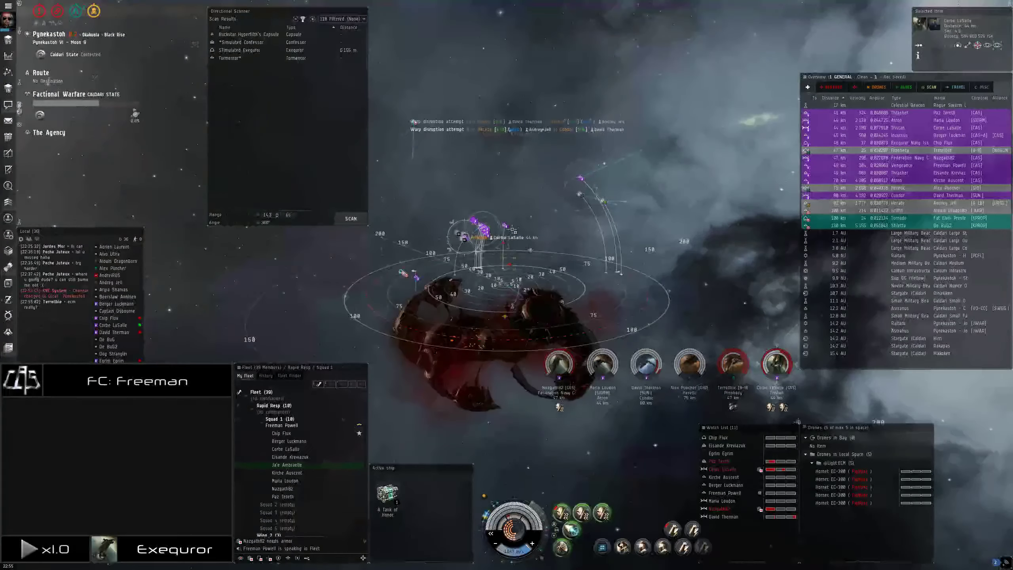
pyautogui.scroll(3, 511, 306)
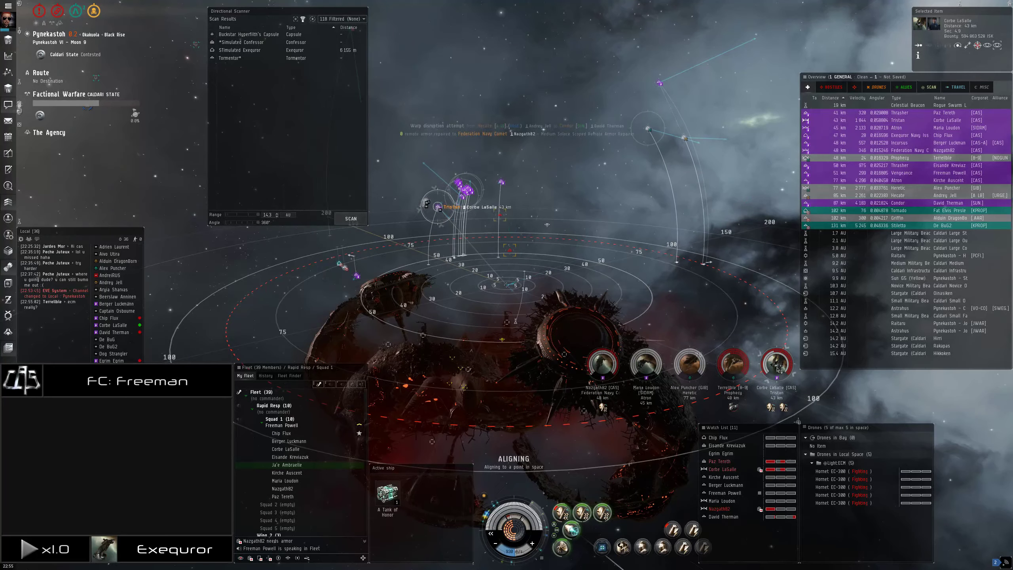
pyautogui.moveTo(777, 368); pyautogui.dragTo(637, 286)
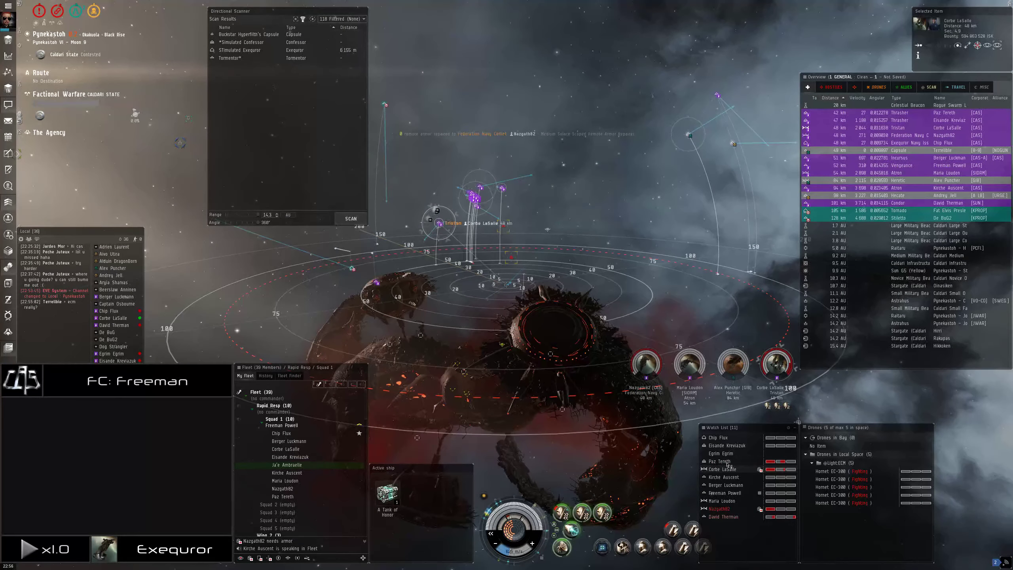
pyautogui.keyDown('ctrl'); pyautogui.click(725, 462); pyautogui.keyUp('ctrl')
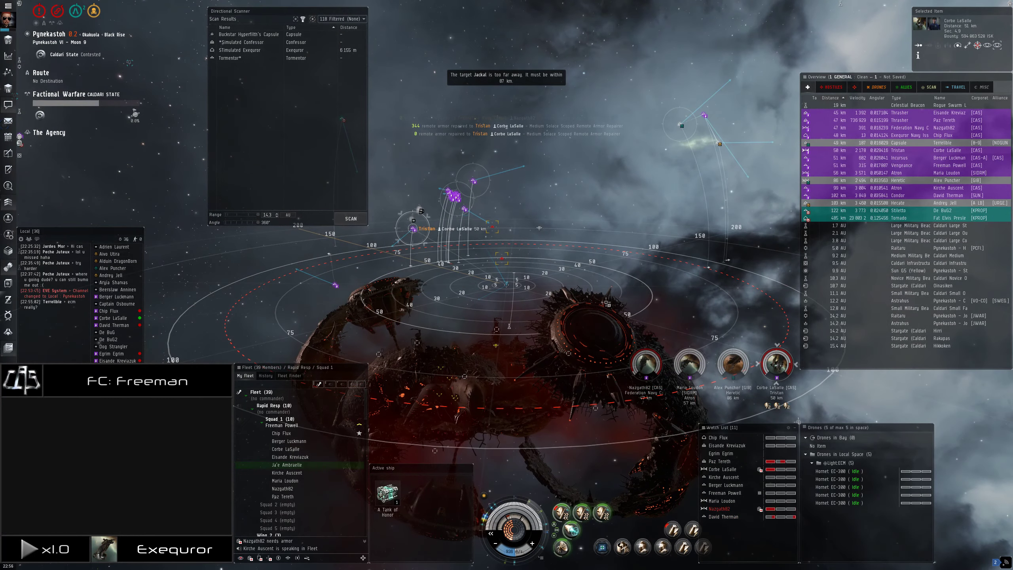
# - Recall all five Hornets with Shift+R and keep aligning toward a point in space
pyautogui.moveTo(602, 237)
pyautogui.mouseDown()
pyautogui.moveTo(574, 213)
pyautogui.moveTo(481, 269)
pyautogui.mouseUp()
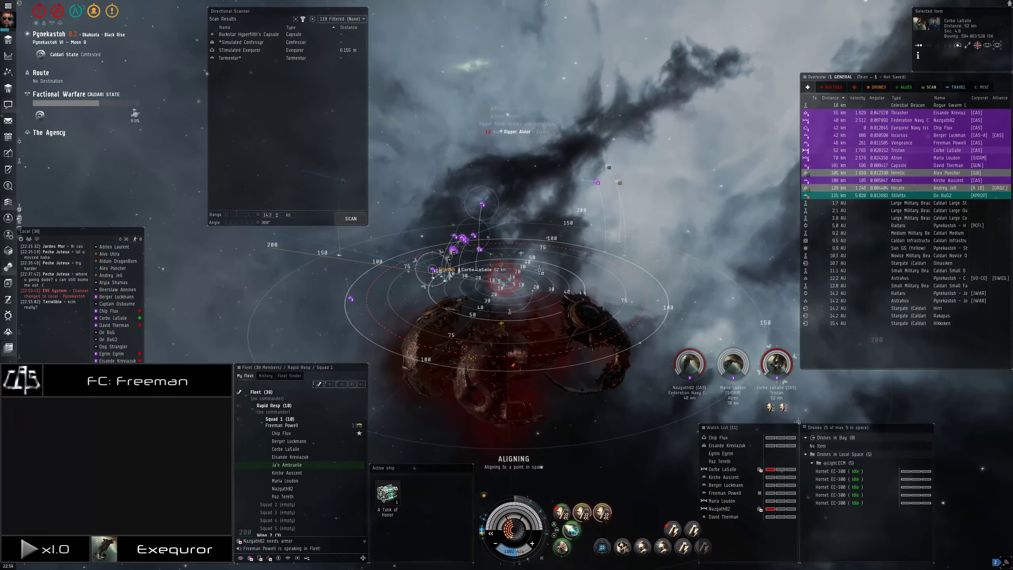
pyautogui.moveTo(545, 278)
pyautogui.mouseDown()
pyautogui.moveTo(488, 226)
pyautogui.moveTo(486, 244)
pyautogui.mouseUp()
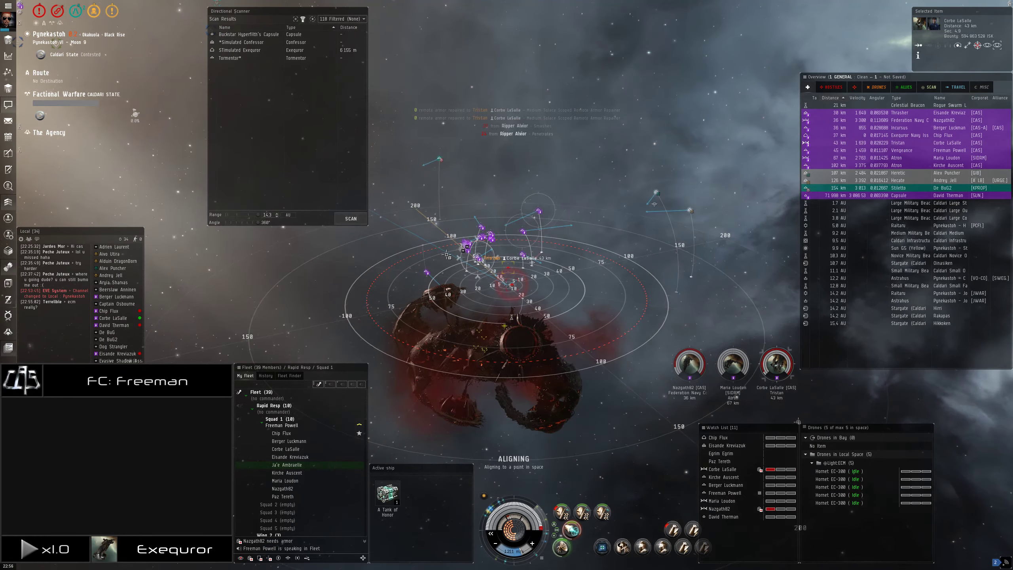
pyautogui.hotkey('shift', 'r')
pyautogui.moveTo(478, 279); pyautogui.dragTo(441, 231)
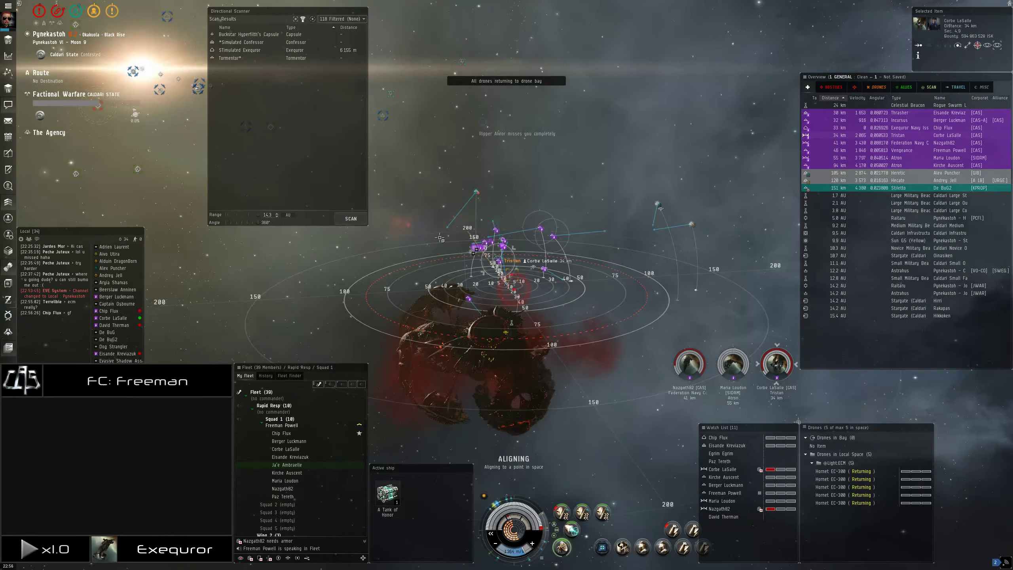
pyautogui.moveTo(442, 233)
pyautogui.mouseDown()
pyautogui.moveTo(516, 203)
pyautogui.moveTo(503, 226)
pyautogui.mouseUp()
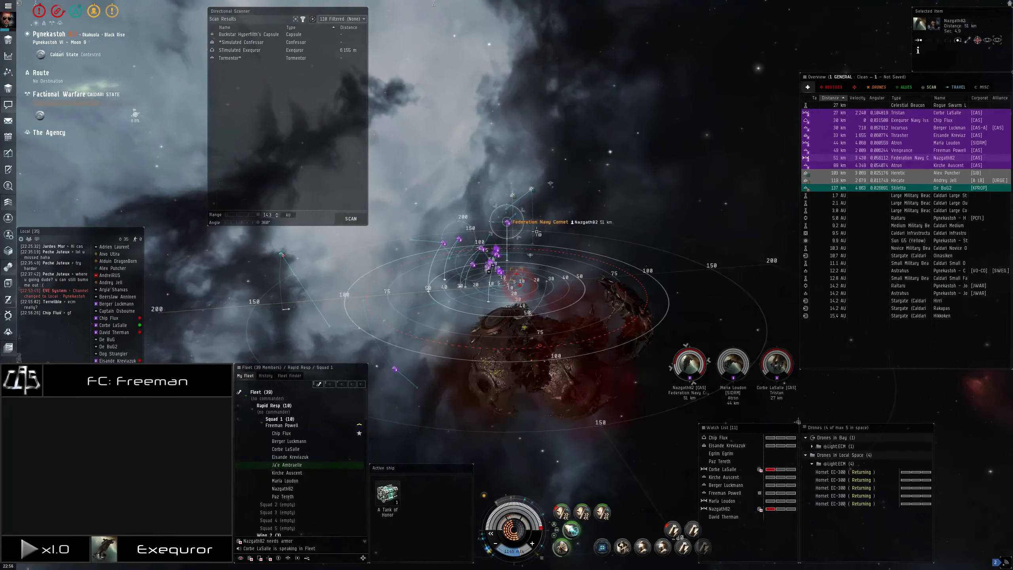
pyautogui.doubleClick(503, 228)
pyautogui.moveTo(503, 228); pyautogui.dragTo(599, 294)
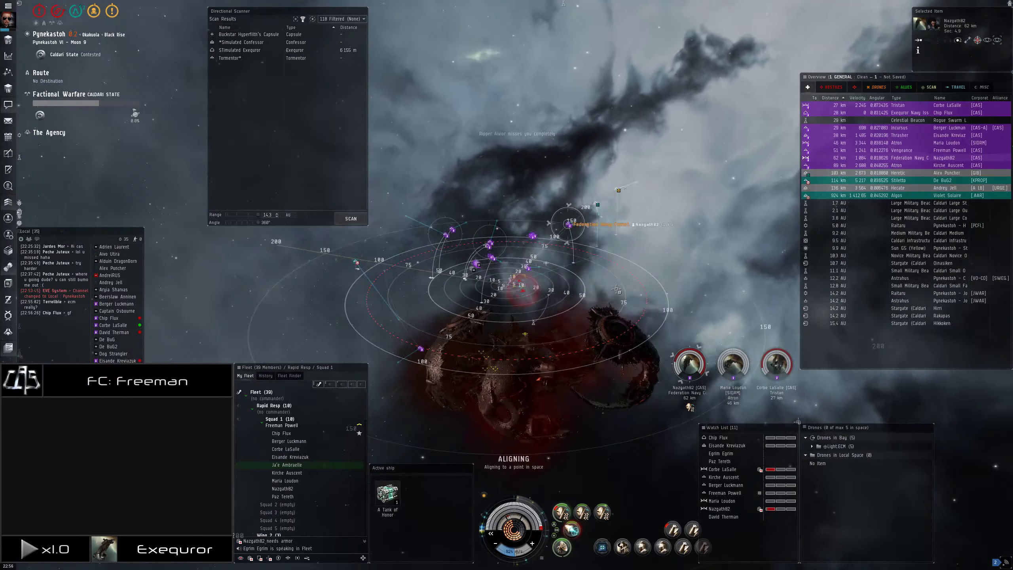
# - Select Stargate Hikkoken in the overview and align the ship to it
pyautogui.moveTo(600, 303)
pyautogui.mouseDown()
pyautogui.moveTo(571, 289)
pyautogui.moveTo(529, 204)
pyautogui.moveTo(536, 270)
pyautogui.moveTo(554, 261)
pyautogui.mouseUp()
pyautogui.doubleClick(537, 270)
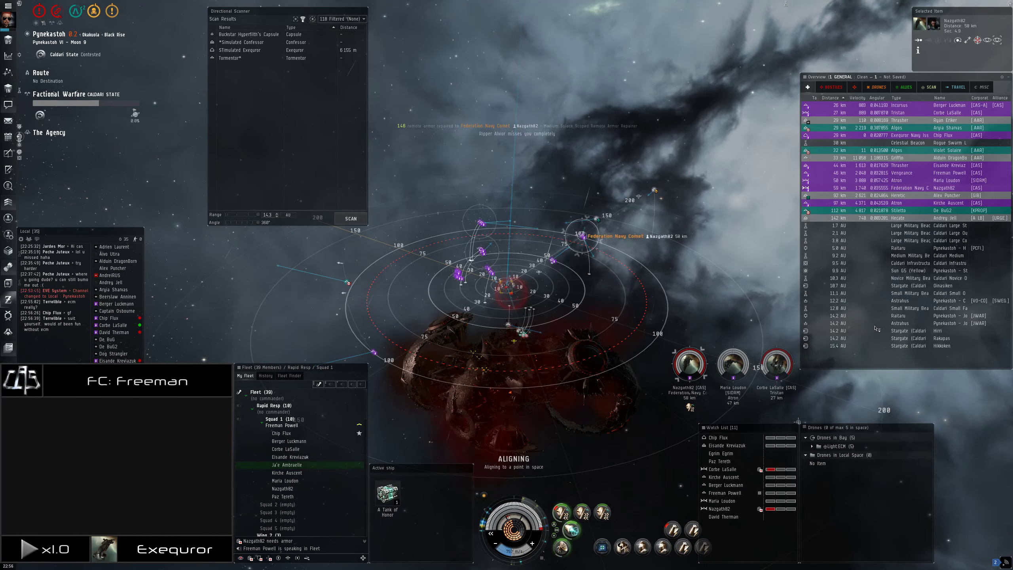
pyautogui.click(882, 344)
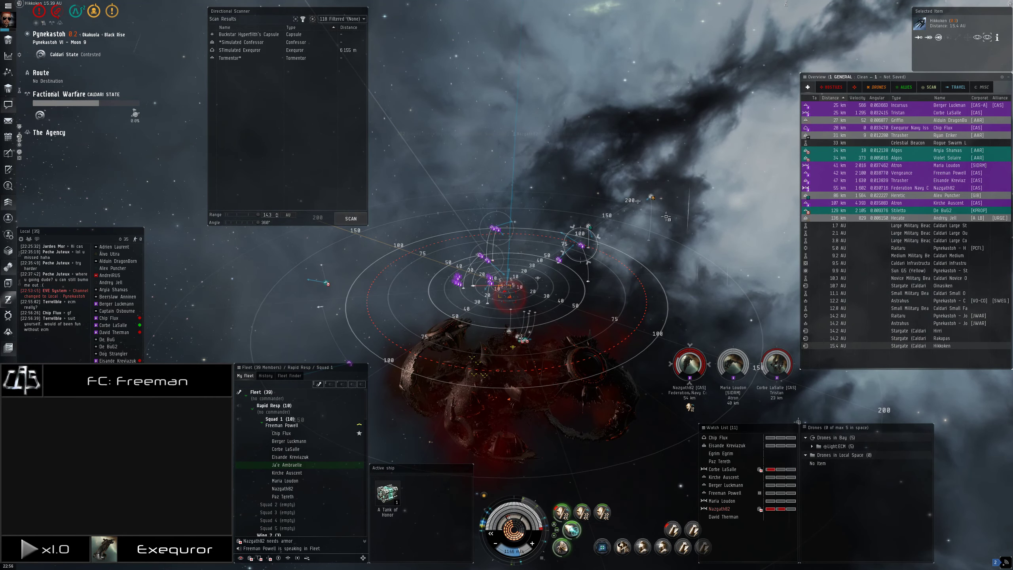
pyautogui.click(578, 244)
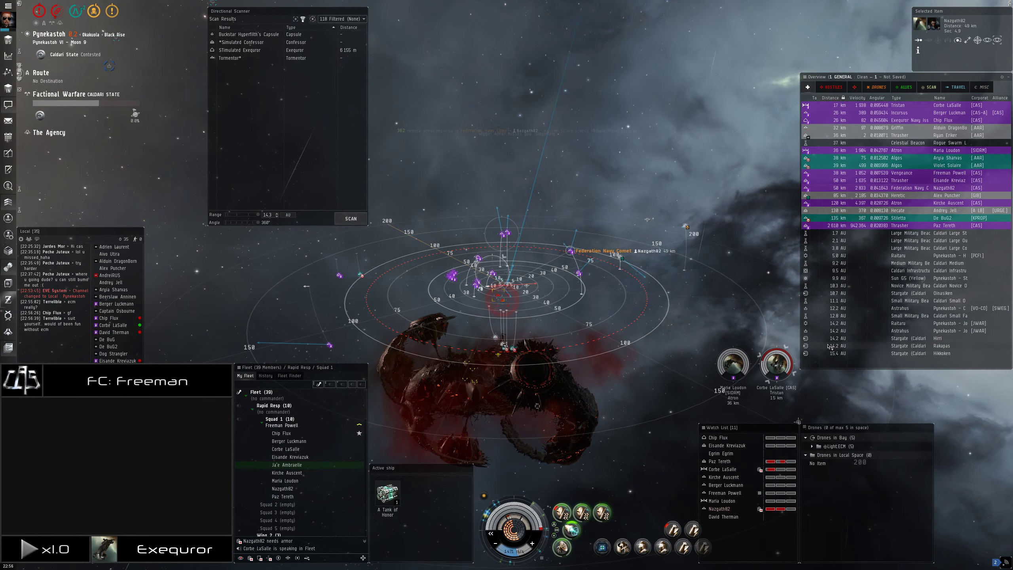
pyautogui.click(829, 354)
pyautogui.click(918, 37)
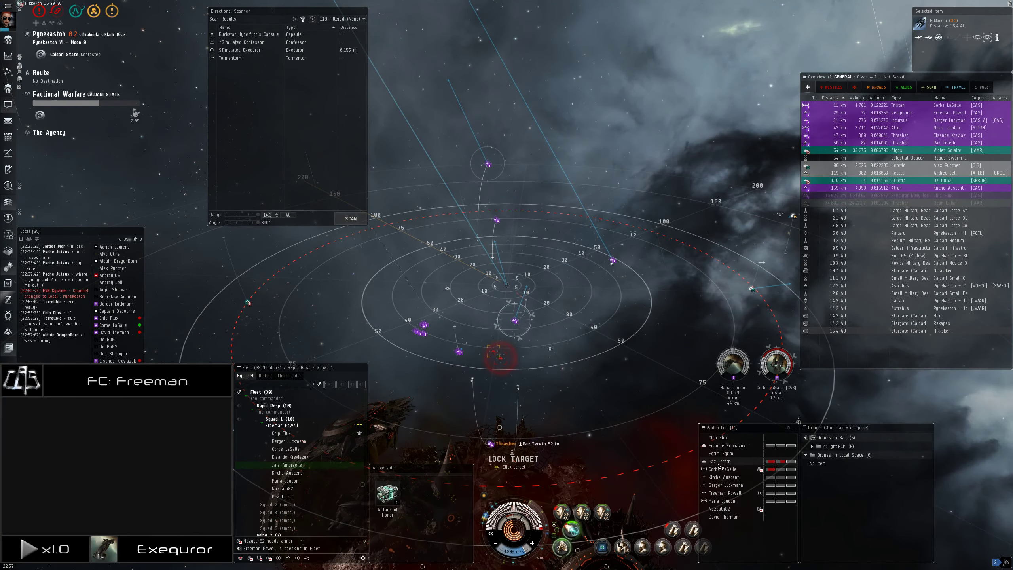
# - Lock the fleet member's Thrasher as a target
pyautogui.keyDown('ctrl'); pyautogui.click(718, 461); pyautogui.keyUp('ctrl')
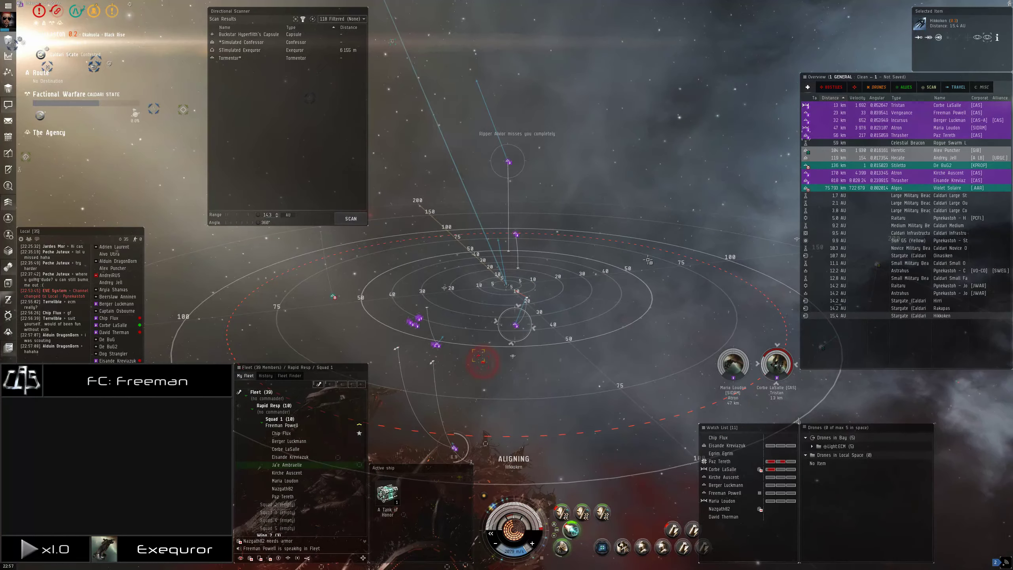